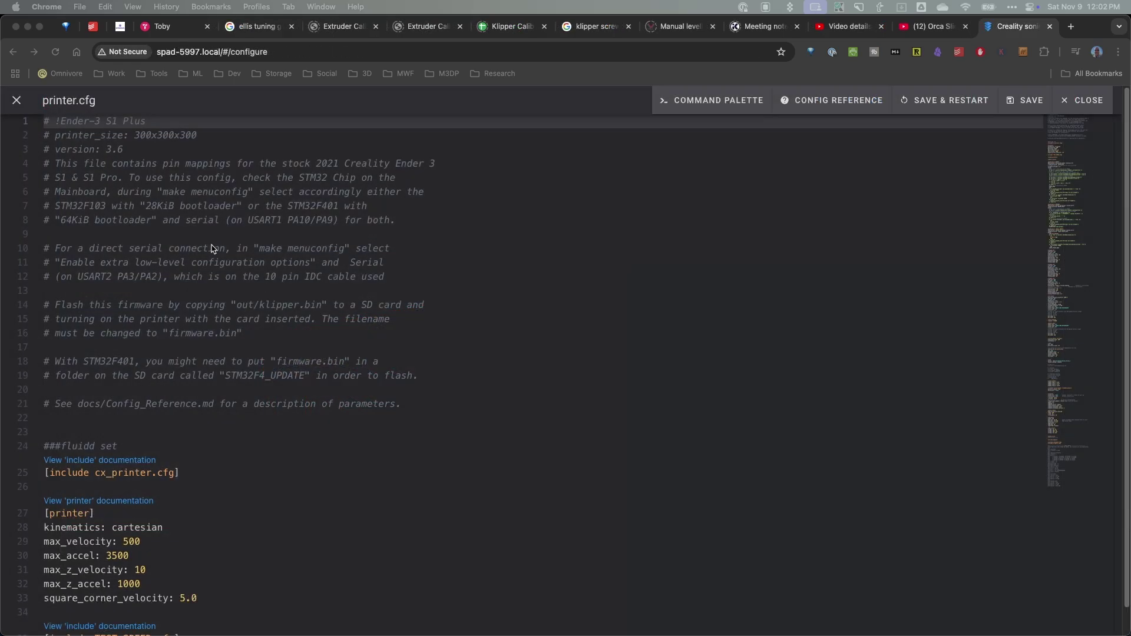
Check the [printer] velocity and acceleration limits in printer.cfg, then go to OrcaSlicer's Prepare view.
scroll(174, 381, down, 1)
scroll(174, 380, down, 5)
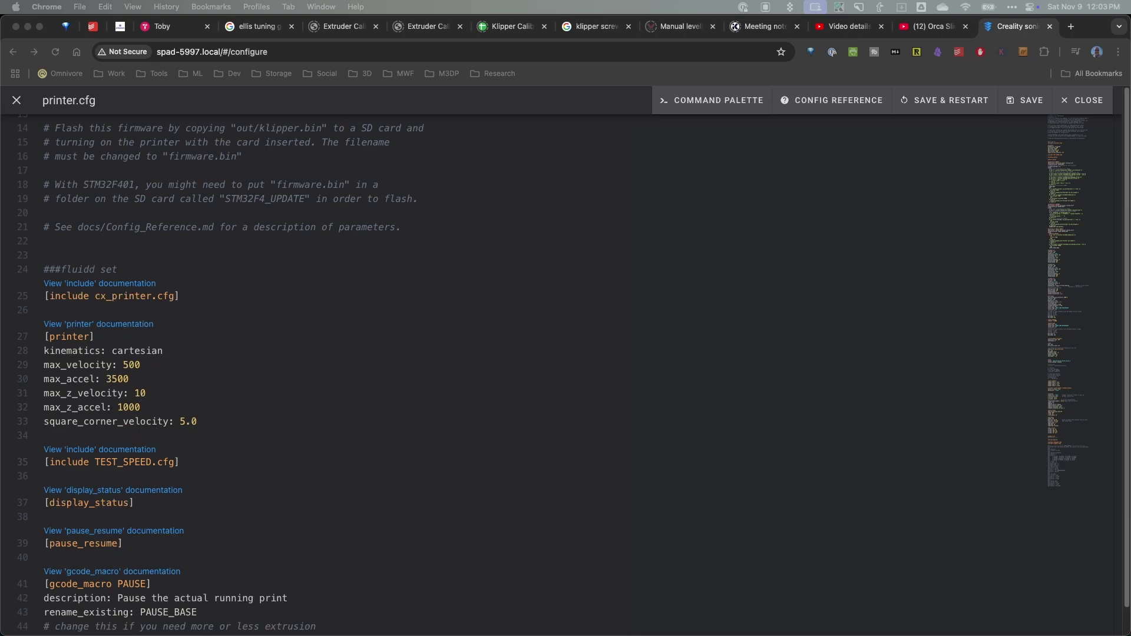
click(62, 42)
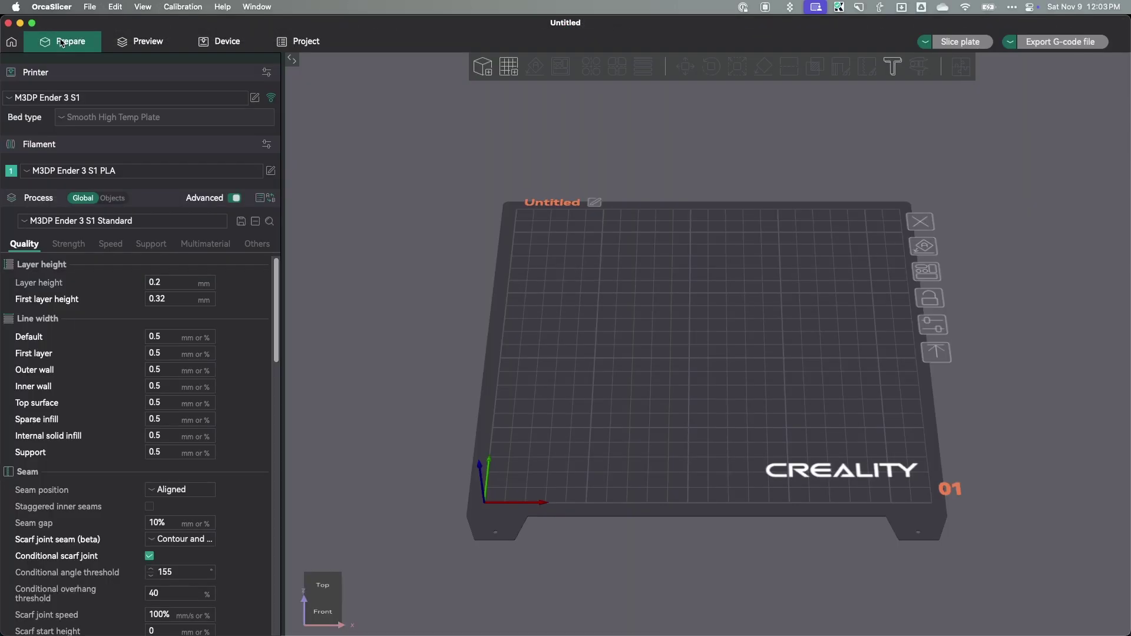
Switch to the Creality Ender-3 S1 Plus printer profile and review its 800 mm/s X/Y motion limits.
click(99, 98)
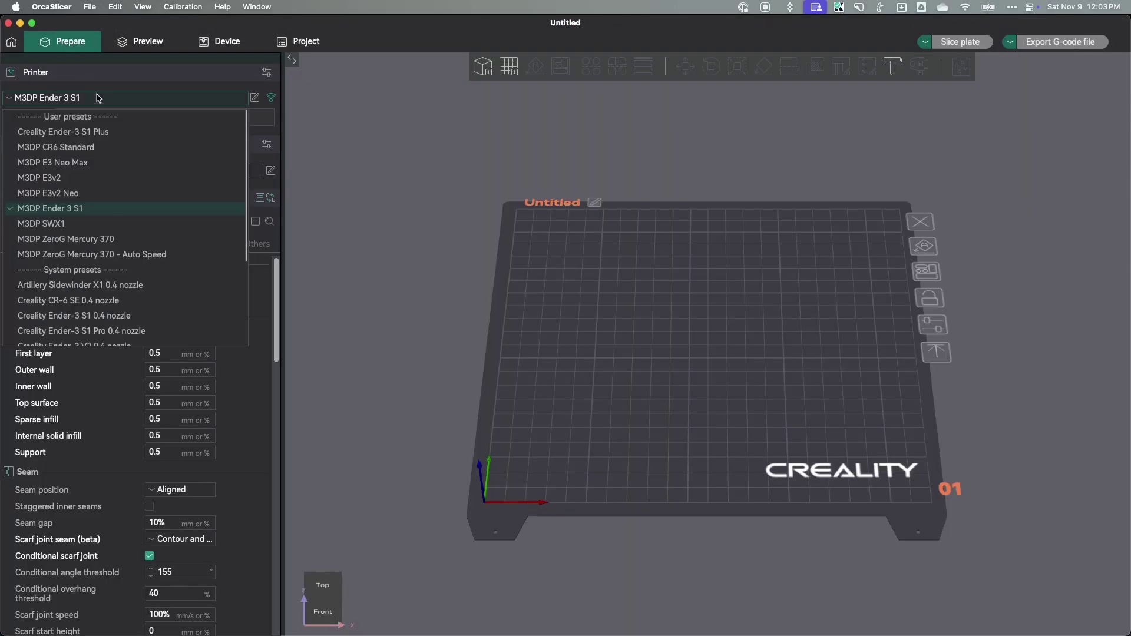
click(76, 134)
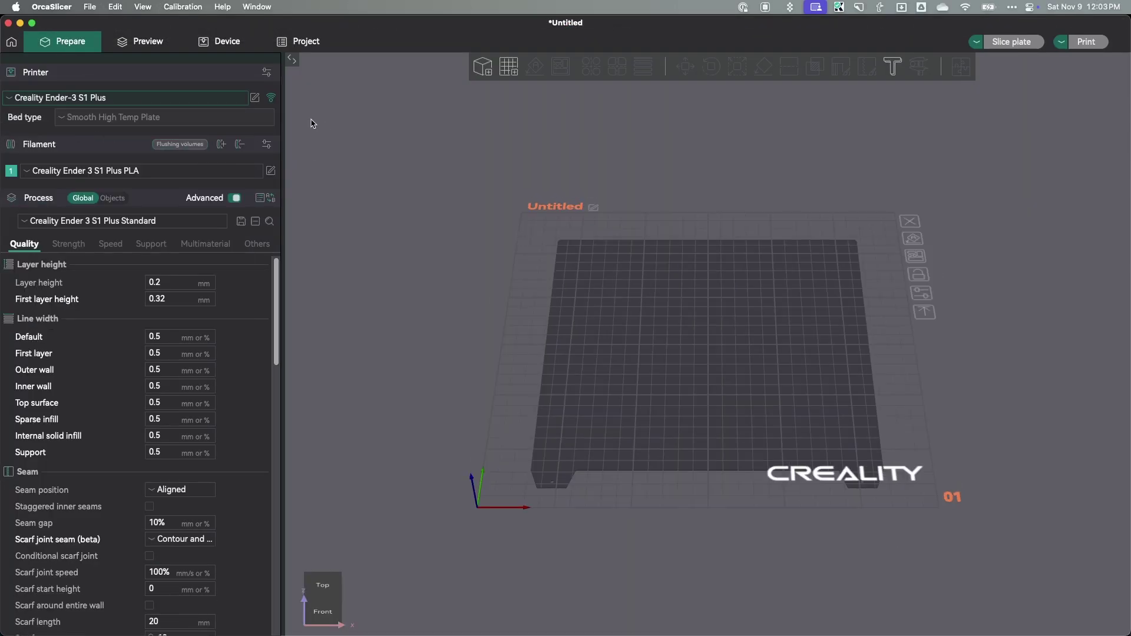
click(255, 99)
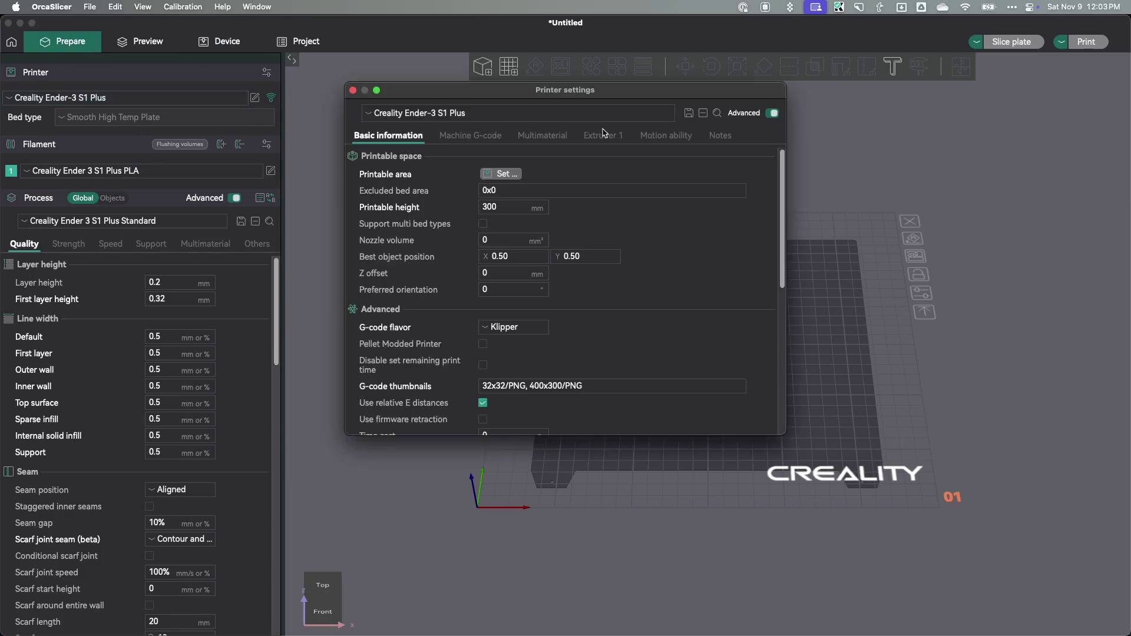
click(656, 138)
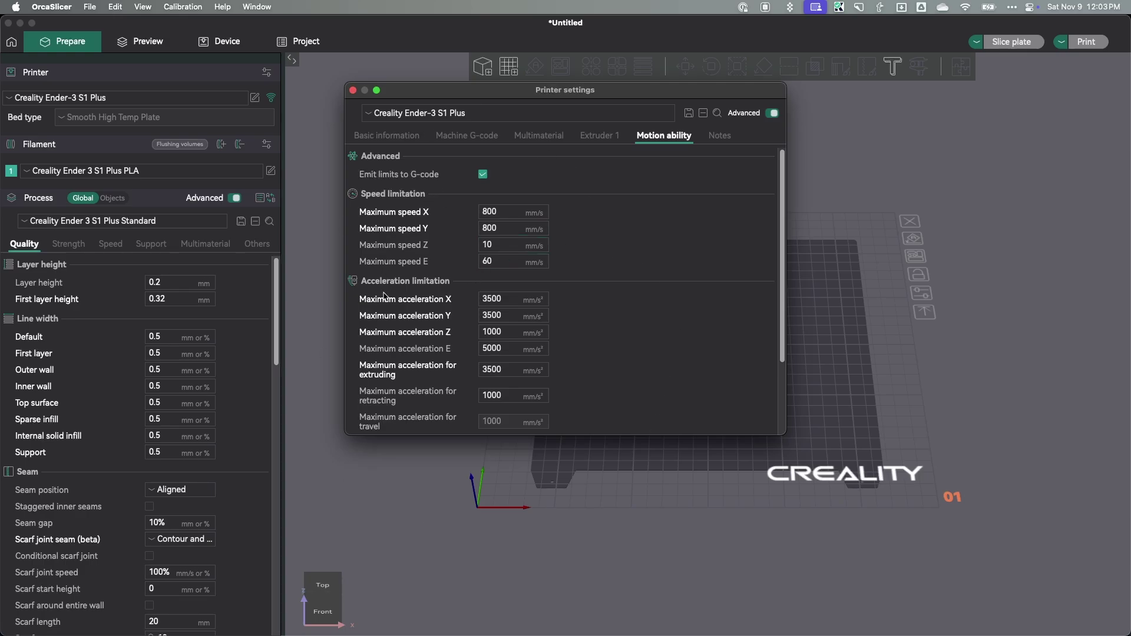
scroll(450, 318, down, 2)
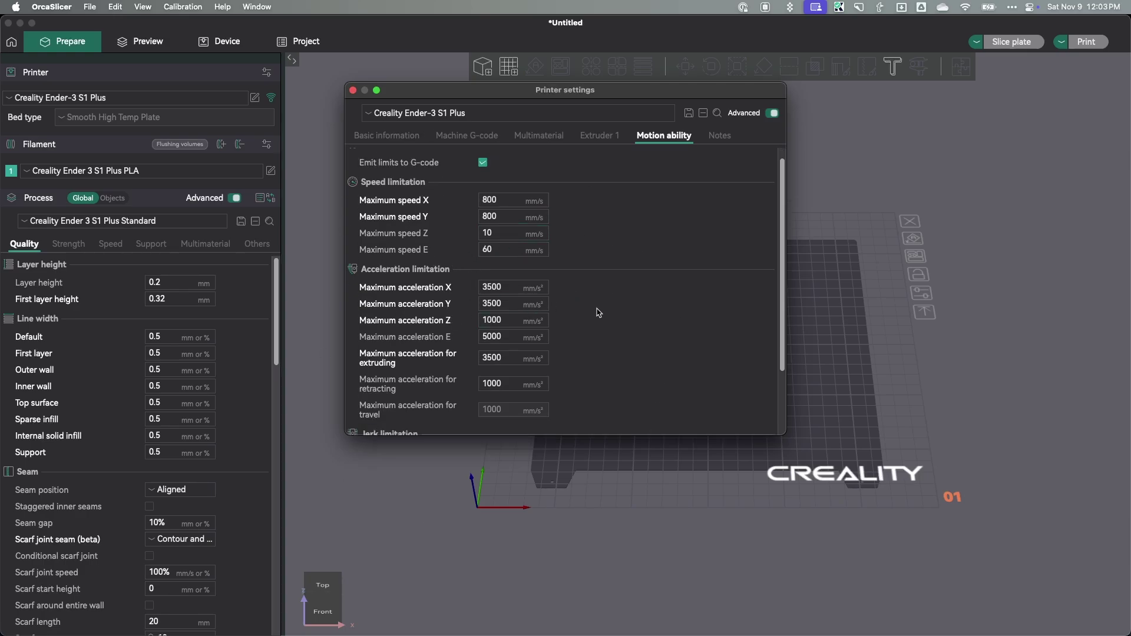
scroll(571, 306, down, 6)
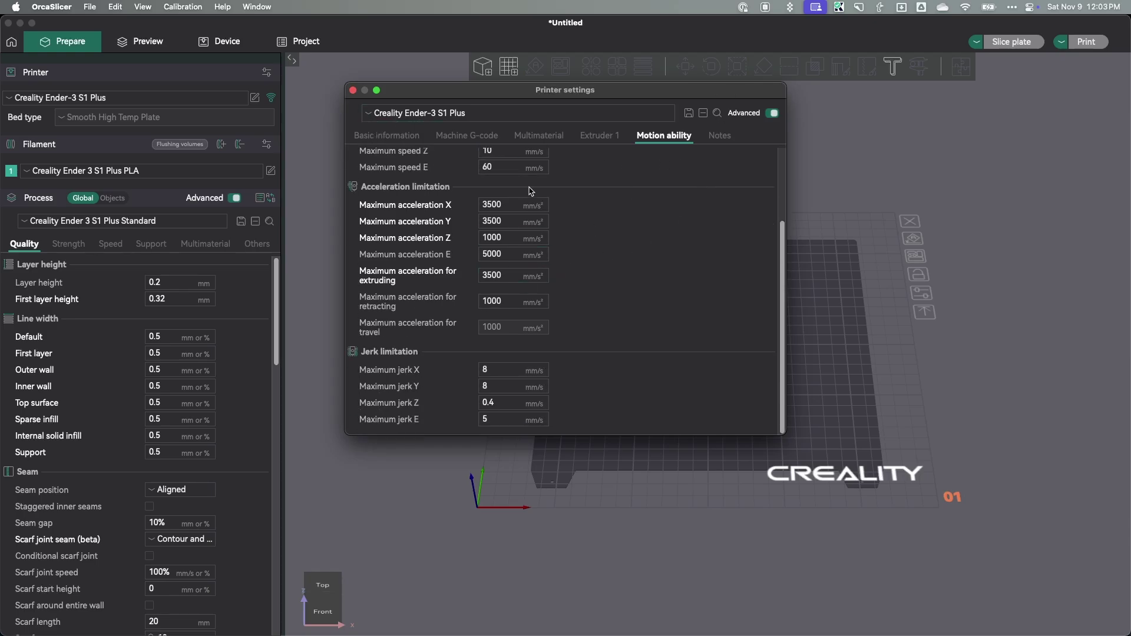
scroll(479, 383, up, 8)
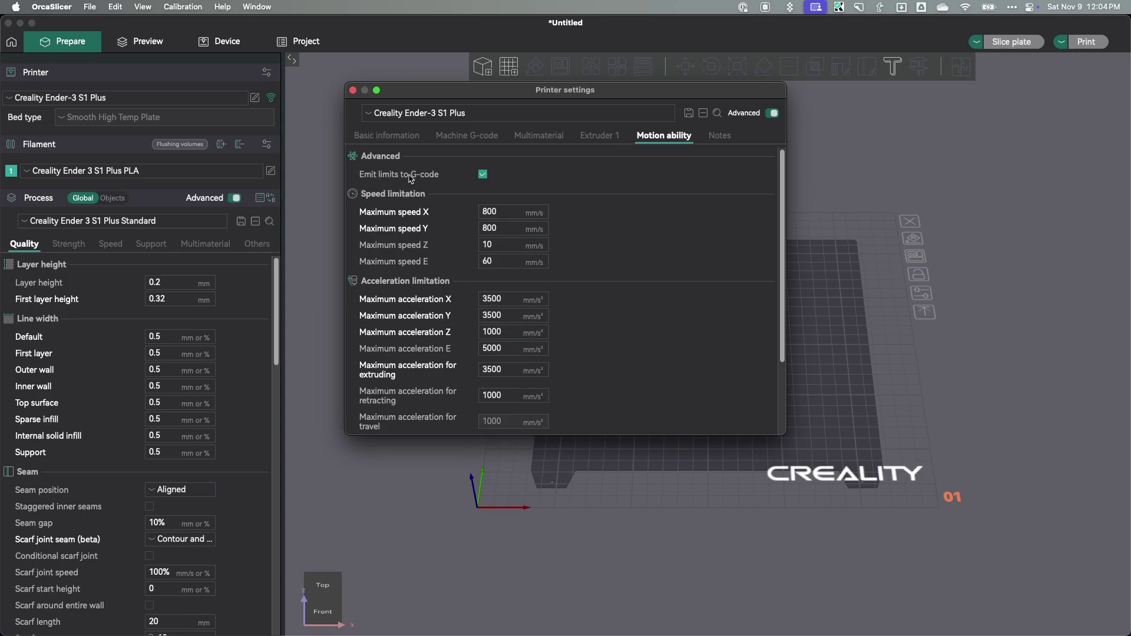
Compare the Standard process's 3500 mm/s² accelerations with the PLA filament's 0.02 pressure advance.
click(353, 90)
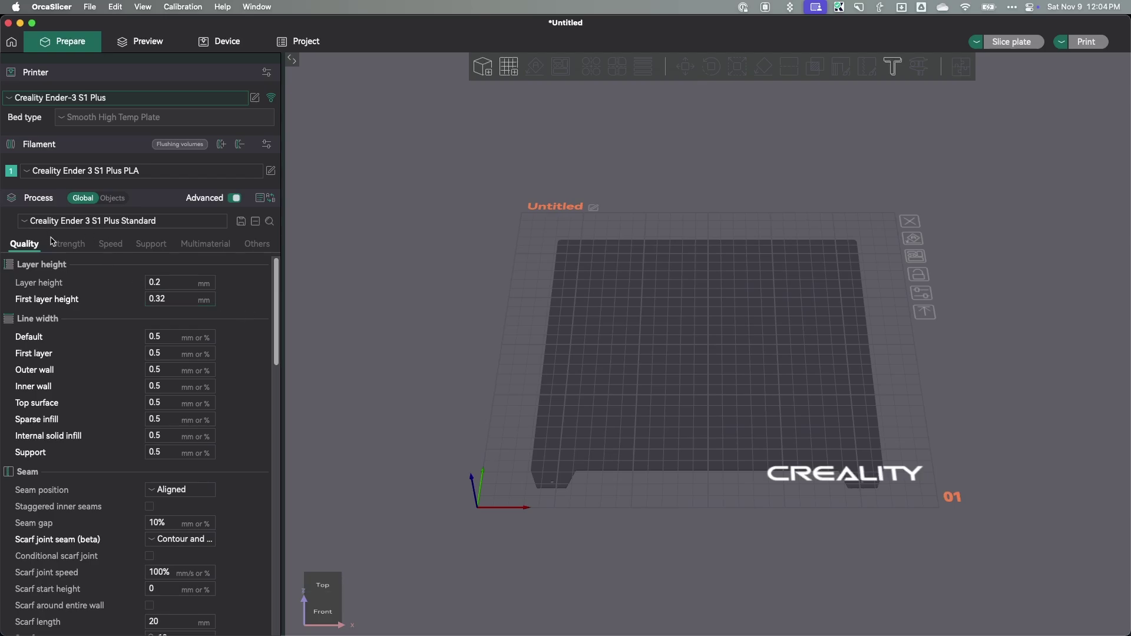
click(103, 245)
drag(277, 318, 285, 515)
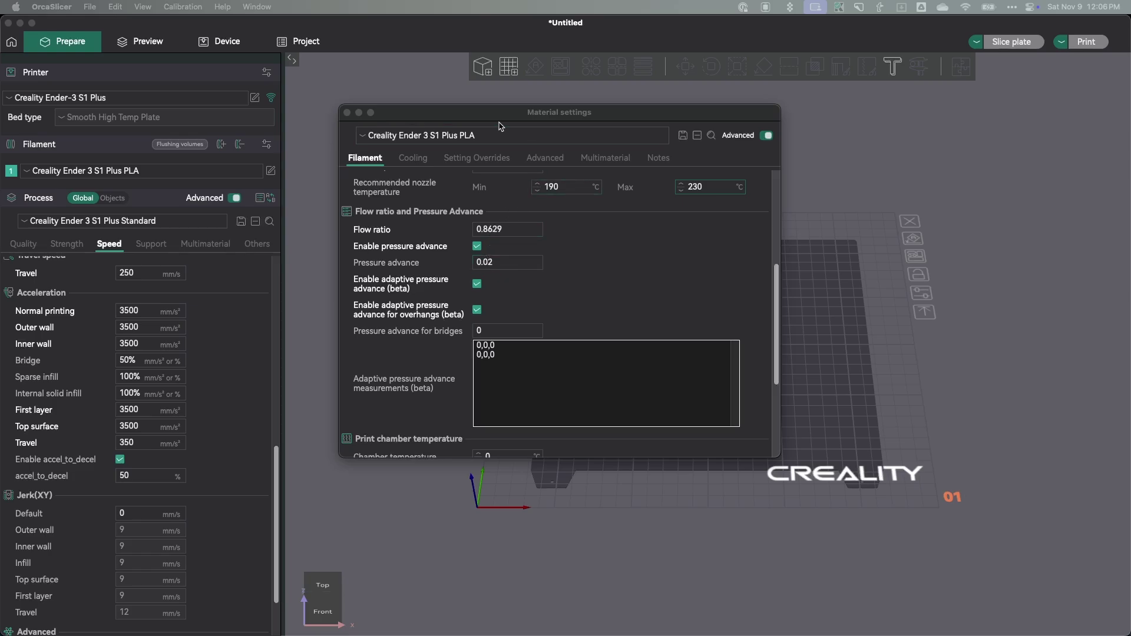
drag(564, 116, 592, 115)
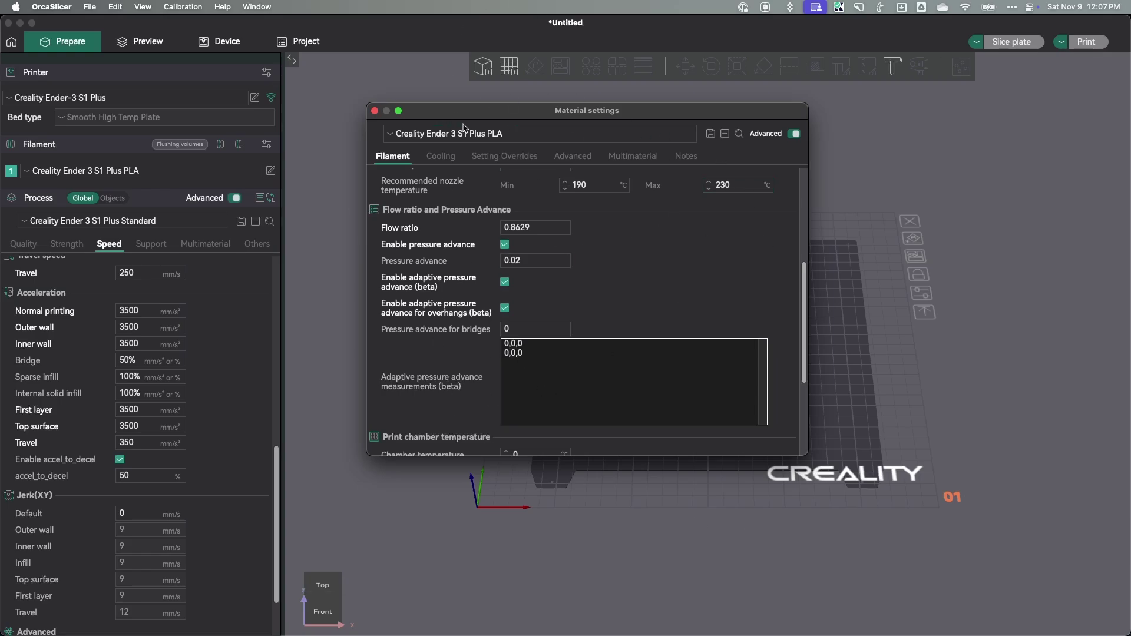
click(375, 111)
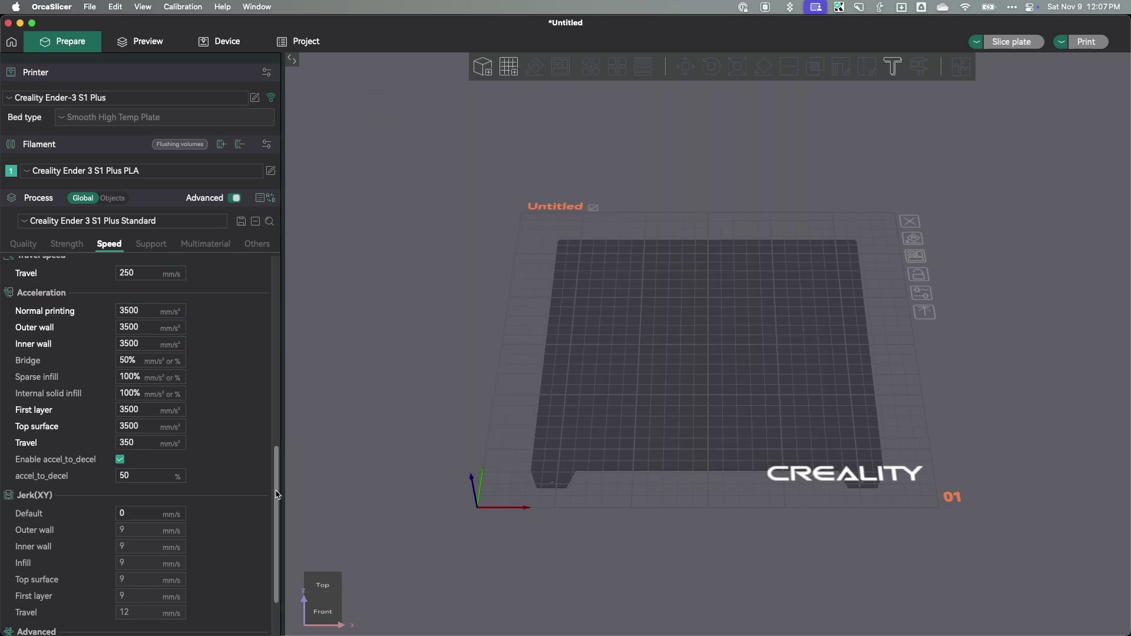
Search the process settings for 'flow' to find the Walls and surfaces Flow ratio setting.
drag(274, 502, 277, 562)
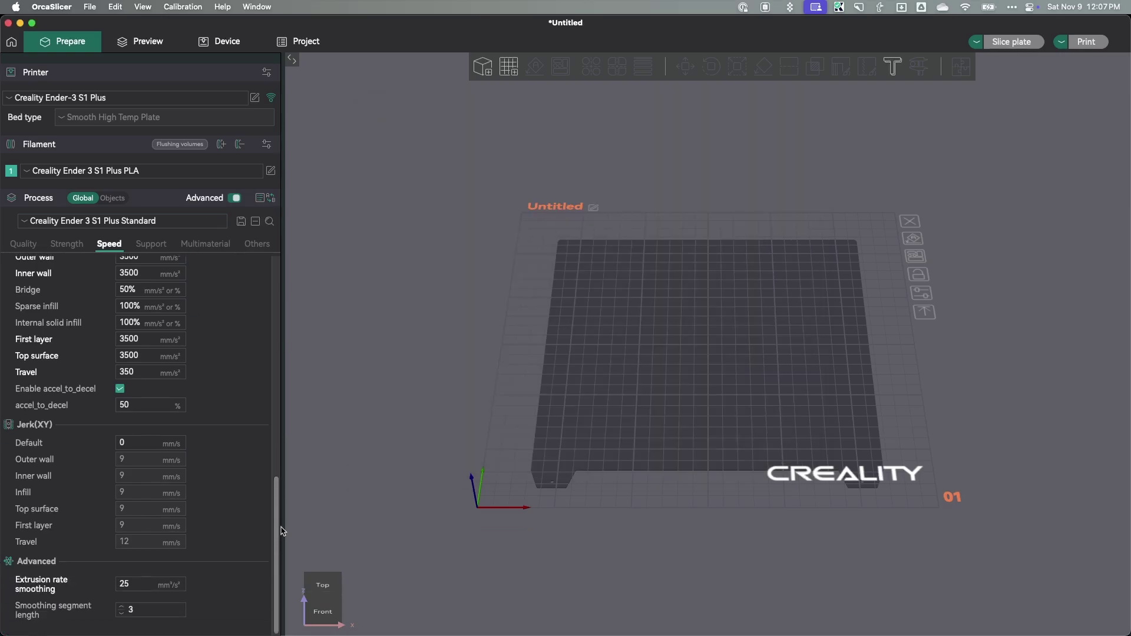
scroll(26, 256, up, 15)
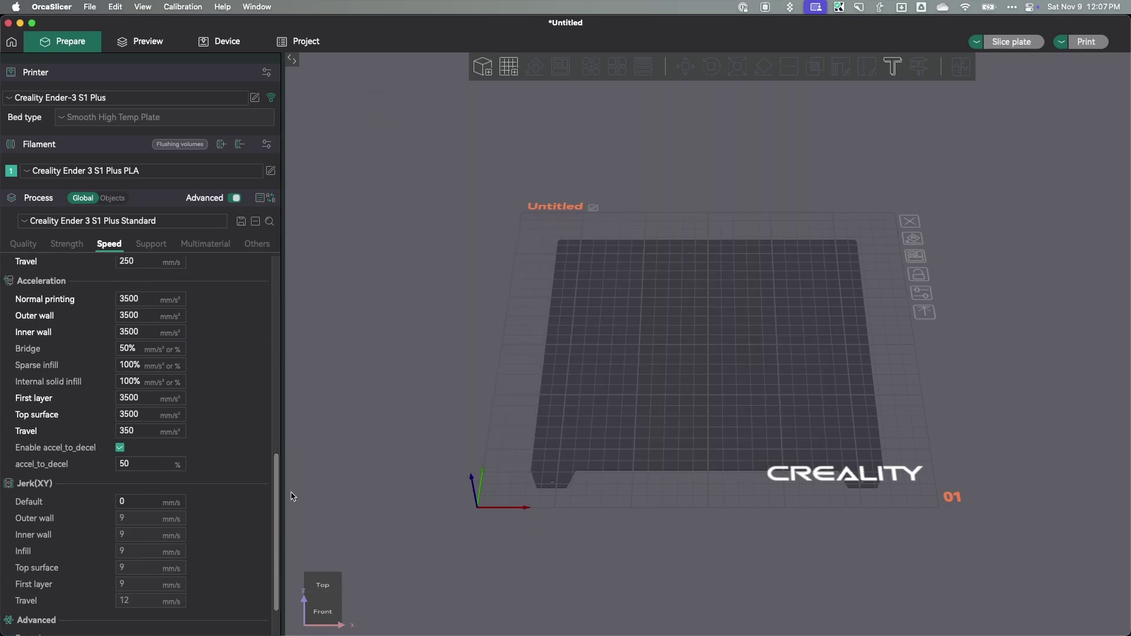
click(32, 242)
drag(272, 285, 293, 229)
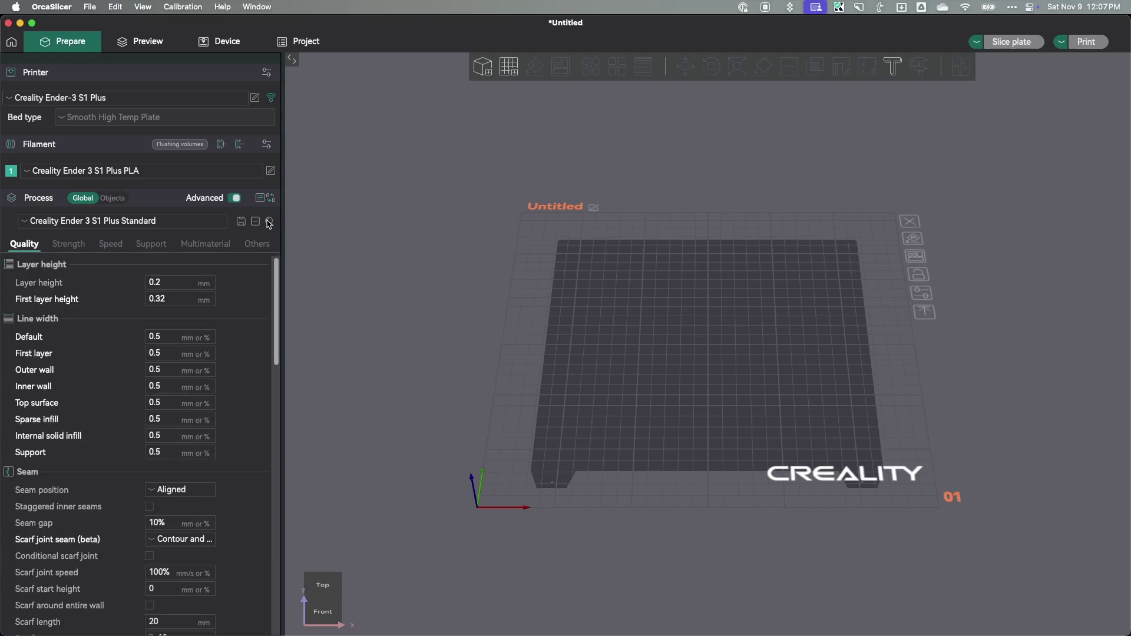
click(268, 222)
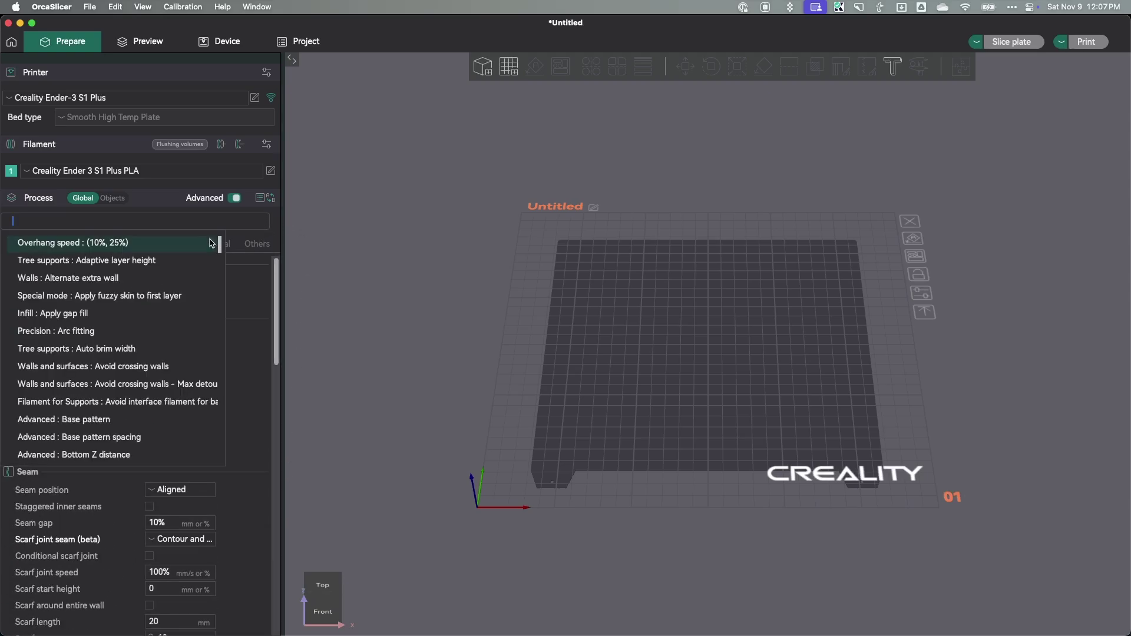
text(flow)
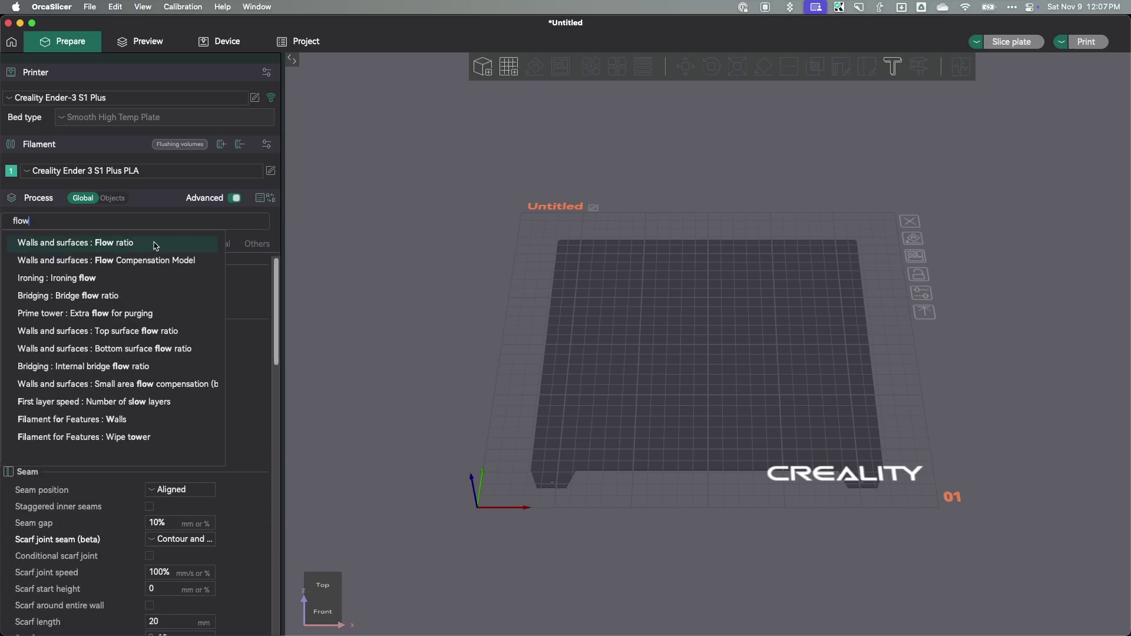
click(81, 246)
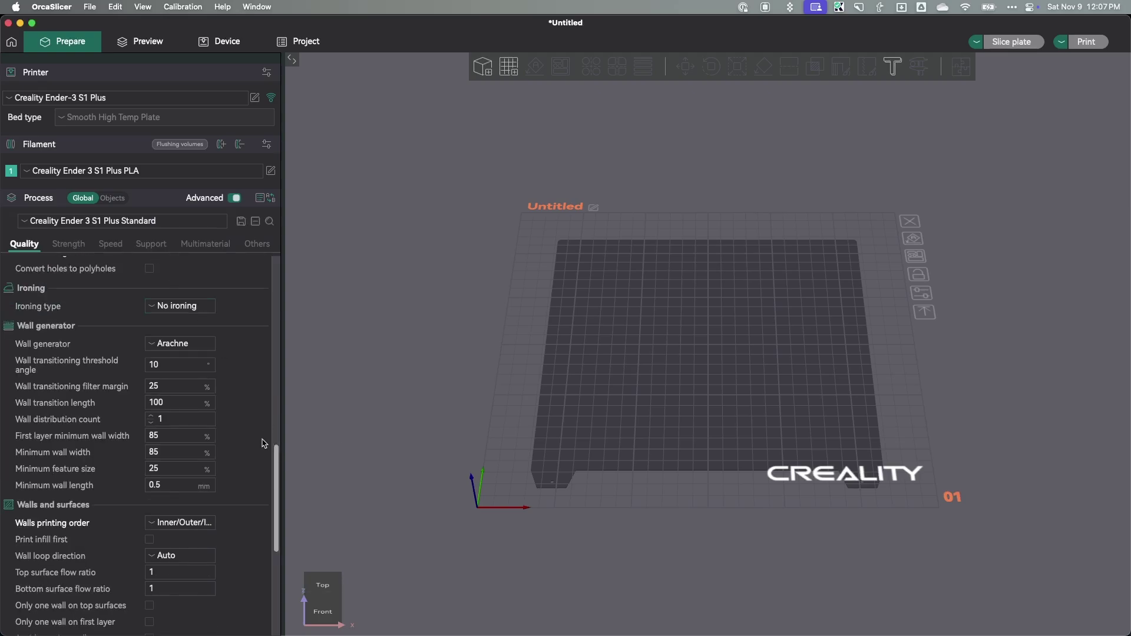
Scroll through the flow ratio settings, then bring up the Calibration test list.
scroll(268, 446, down, 2)
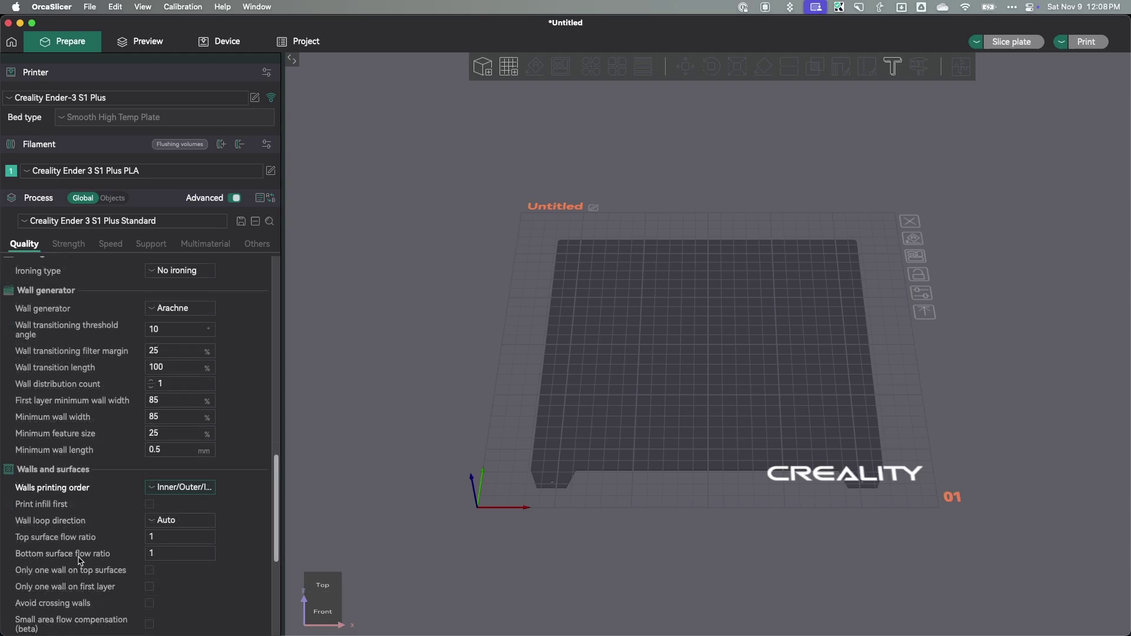
scroll(106, 562, down, 3)
scroll(135, 565, down, 3)
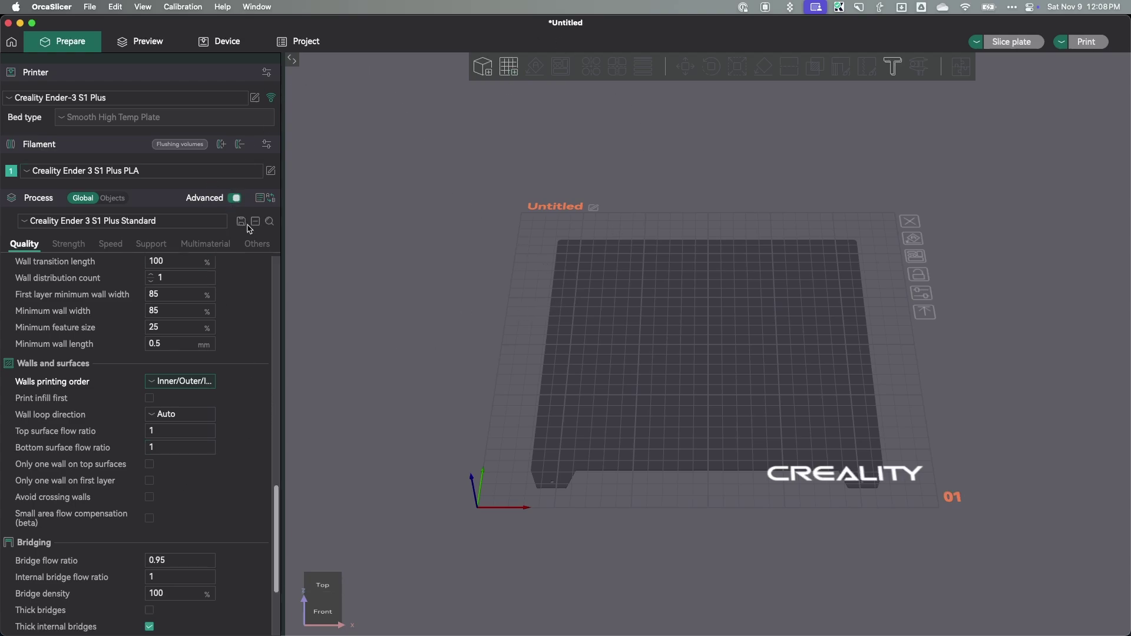
drag(279, 502, 298, 224)
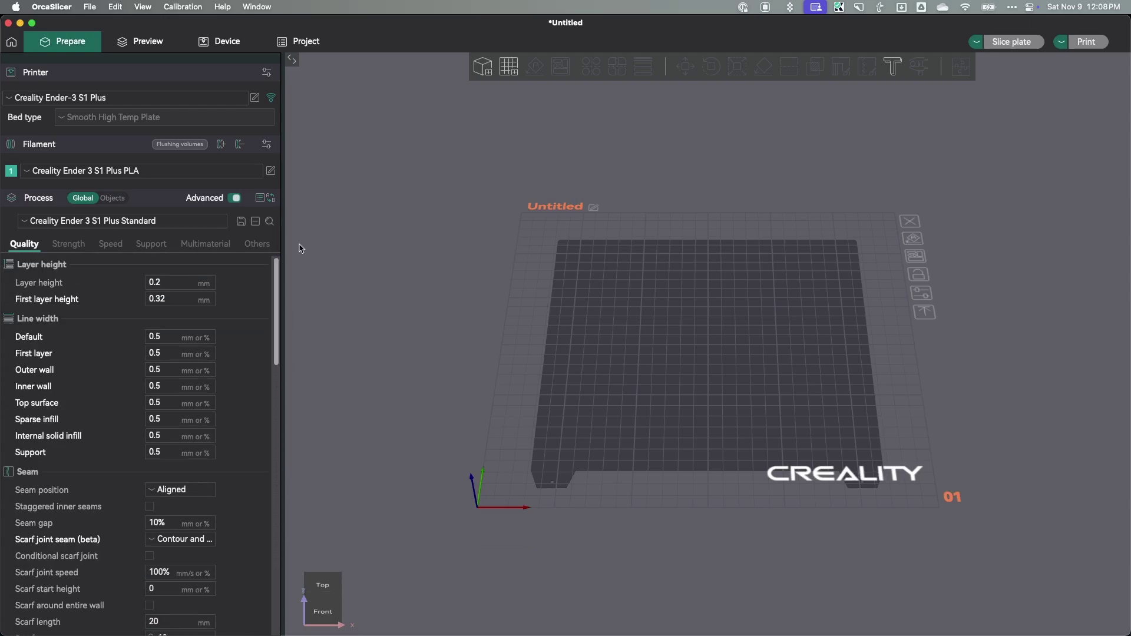
click(180, 8)
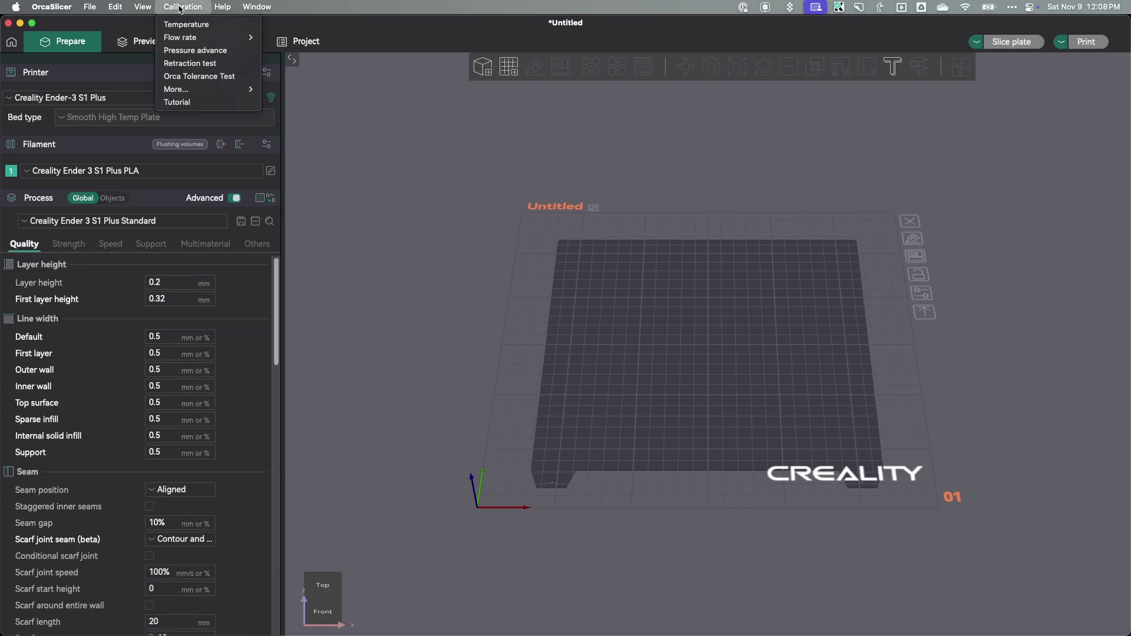
Add a PA Pattern pressure advance test (PA 0 to 0.08, step 0.005) and slice the plate.
click(183, 52)
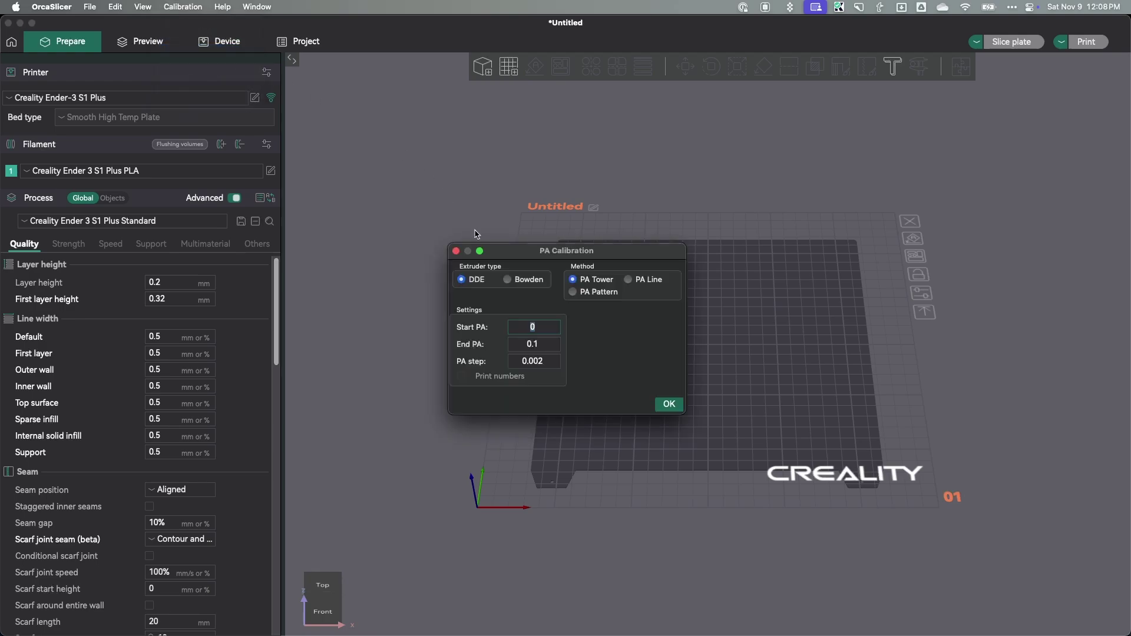
click(585, 290)
click(665, 402)
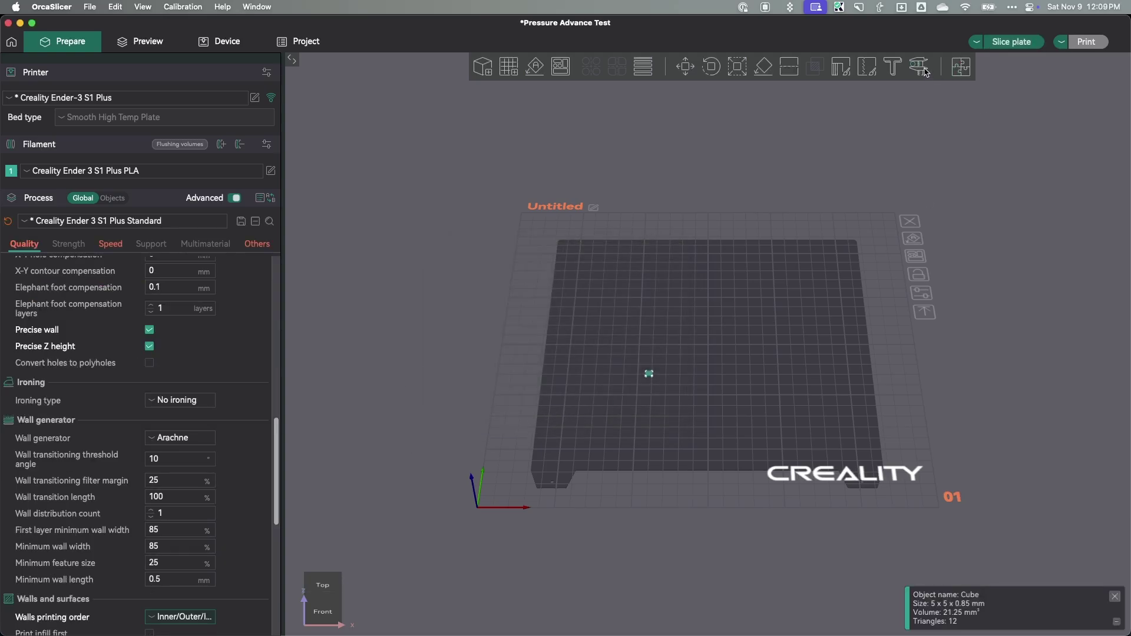
click(1000, 40)
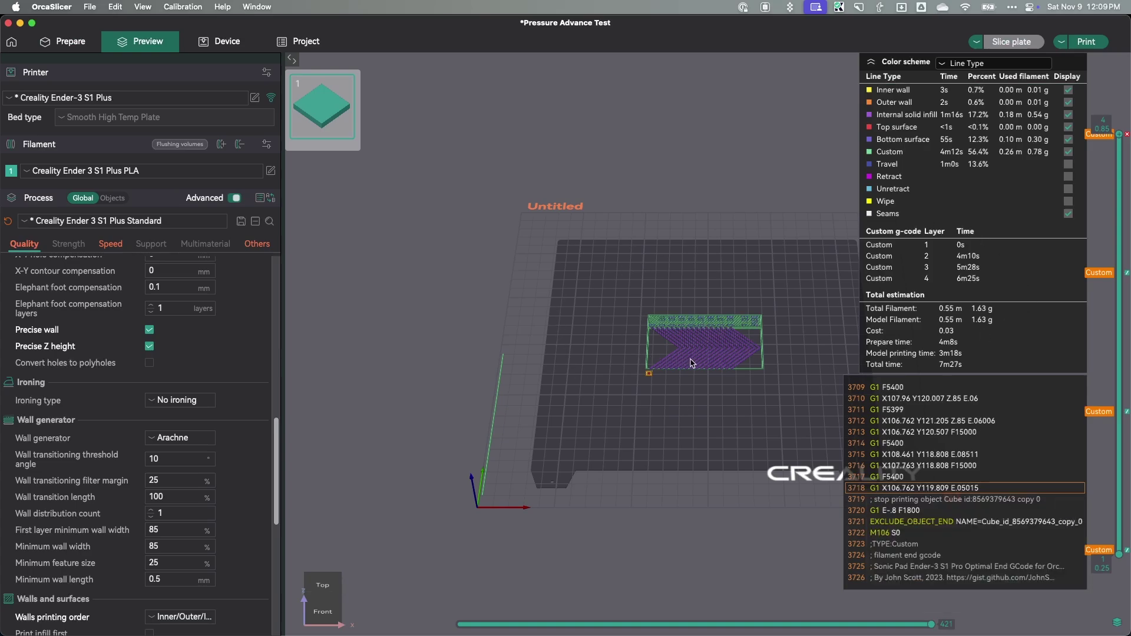
Zoom around the sliced test's toolpaths in Preview, then return to the Prepare view.
scroll(691, 363, up, 5)
scroll(692, 363, down, 3)
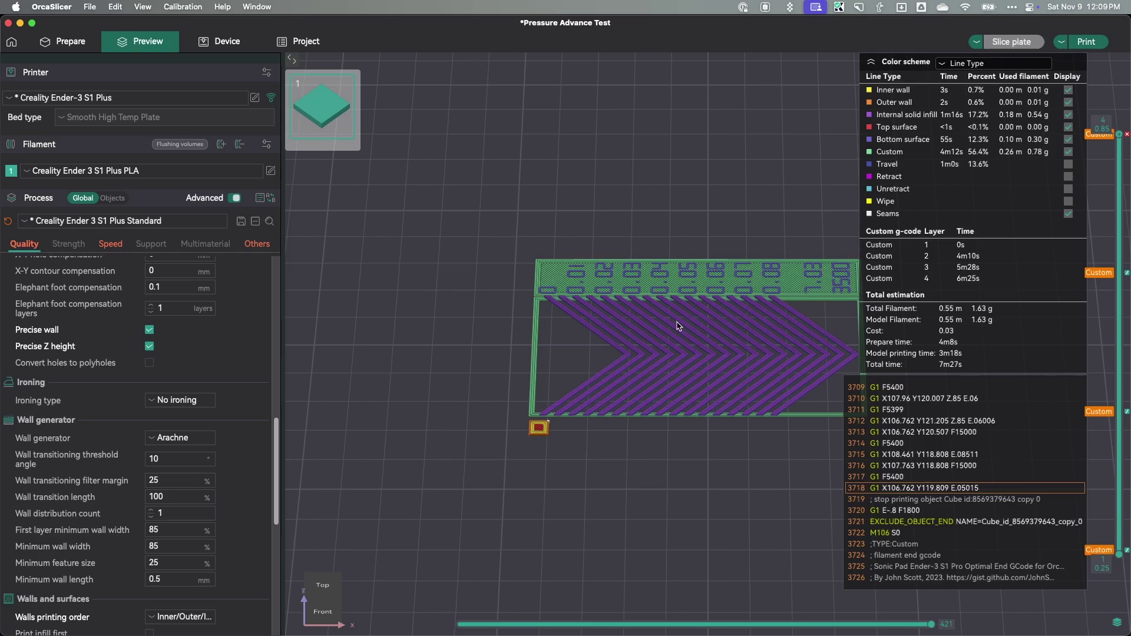
scroll(643, 258, down, 3)
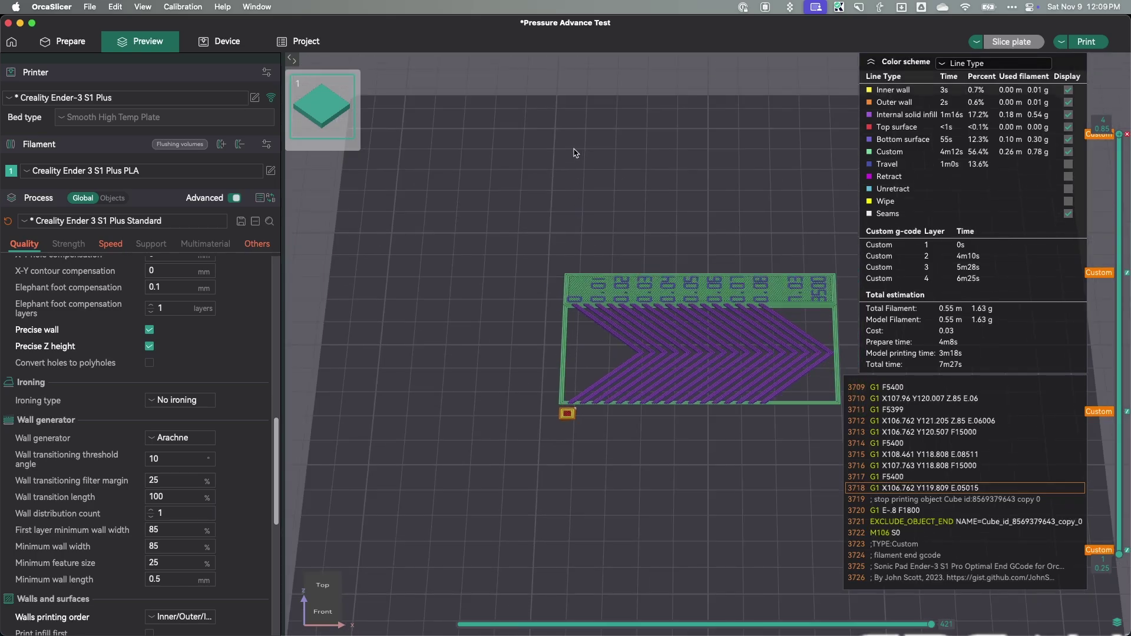
scroll(609, 313, down, 4)
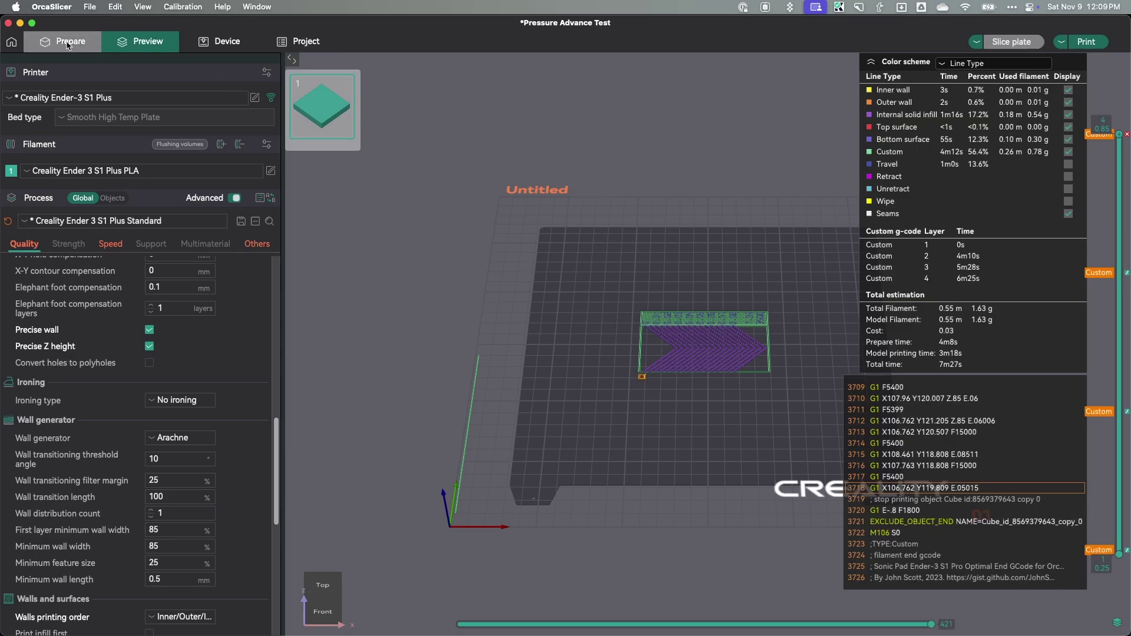
click(86, 43)
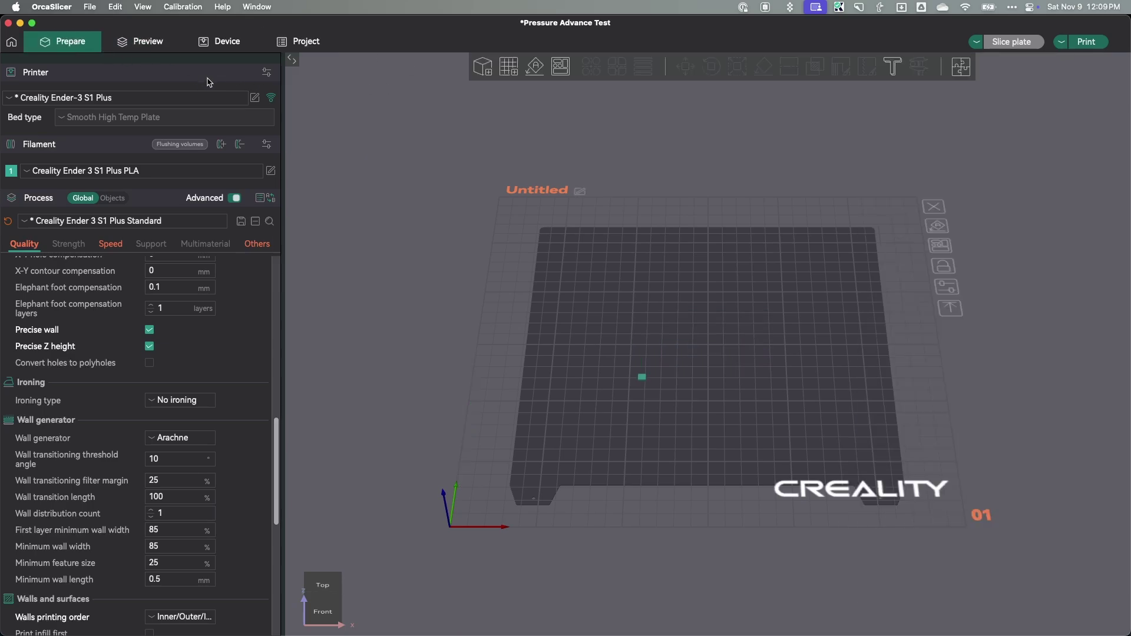
Bring up the printer profile's Machine G-code and locate the bed mesh lines in the start G-code.
click(254, 98)
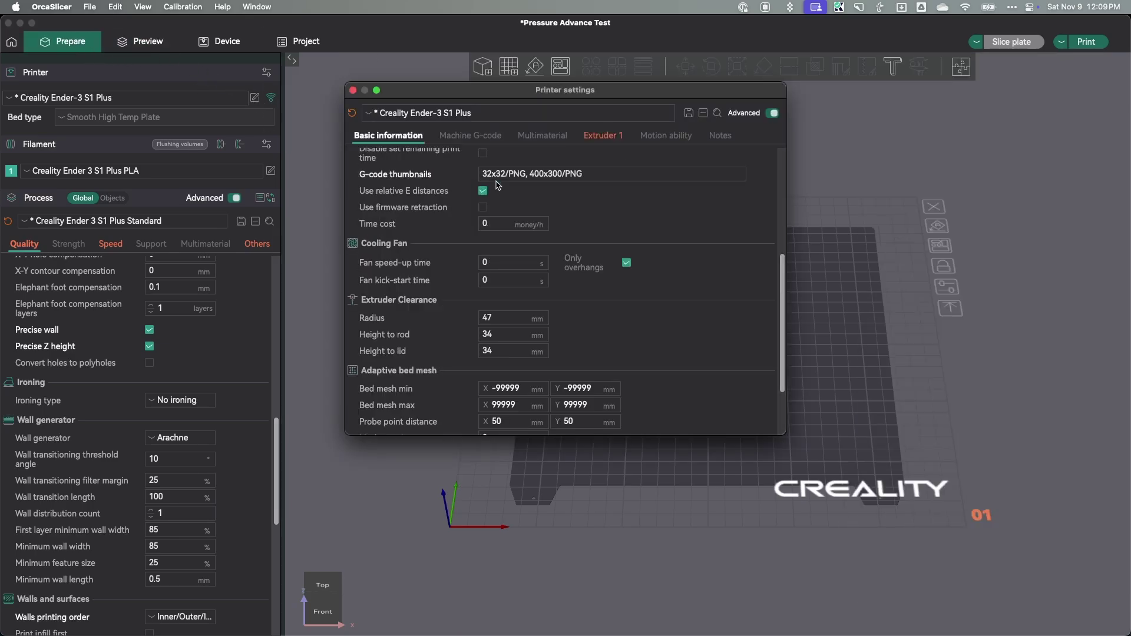
click(465, 135)
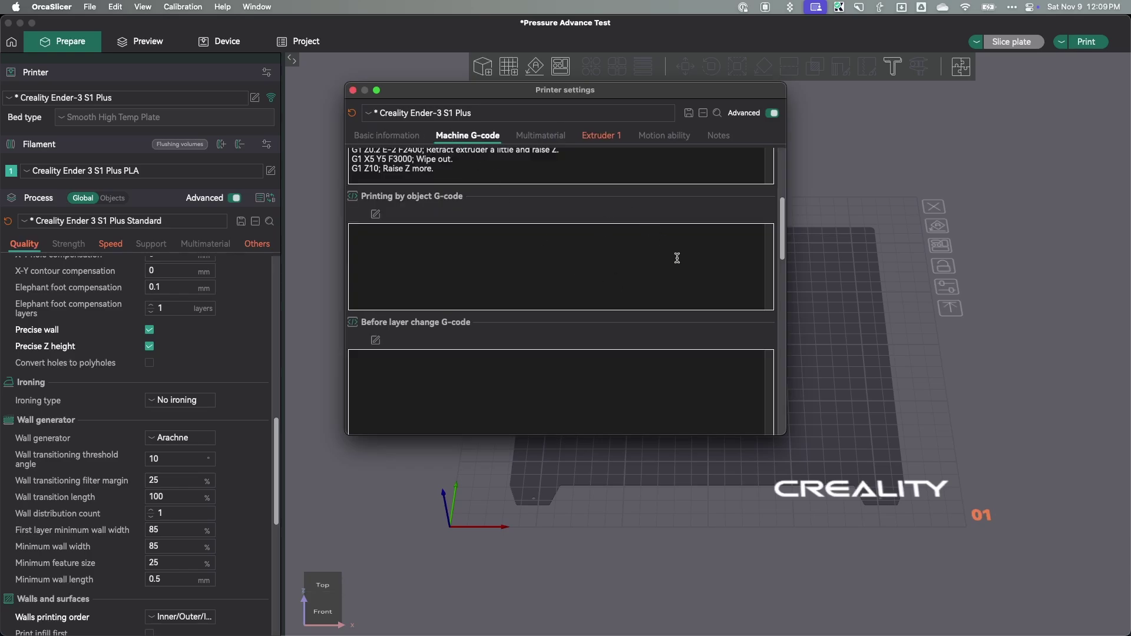
drag(566, 90, 584, 117)
scroll(804, 259, up, 5)
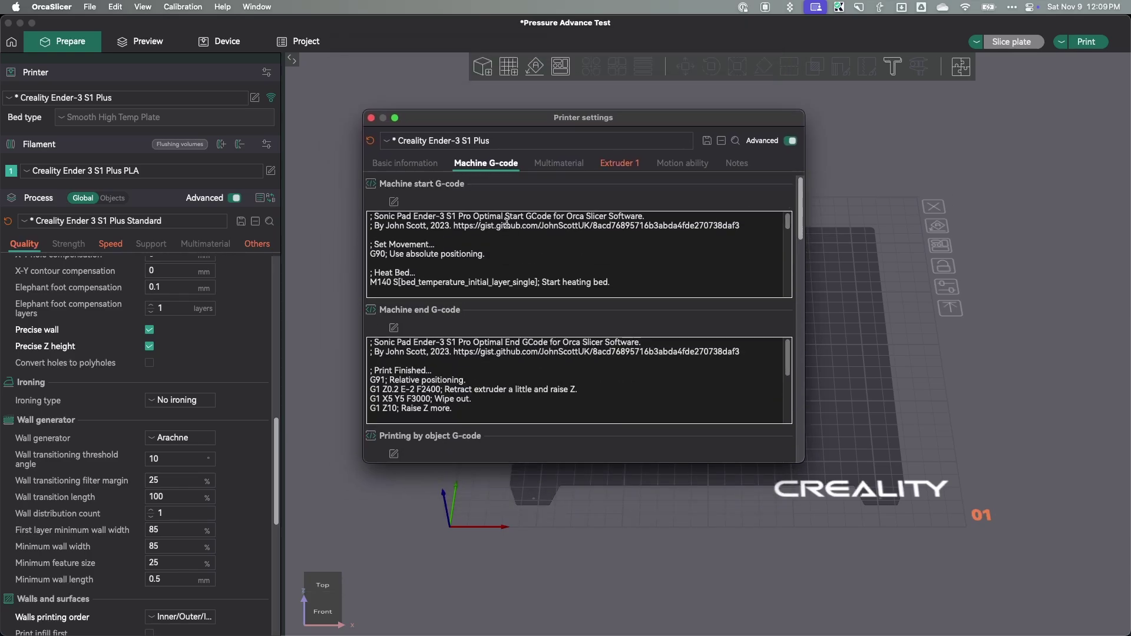
drag(788, 222, 1031, 272)
scroll(1016, 248, down, 3)
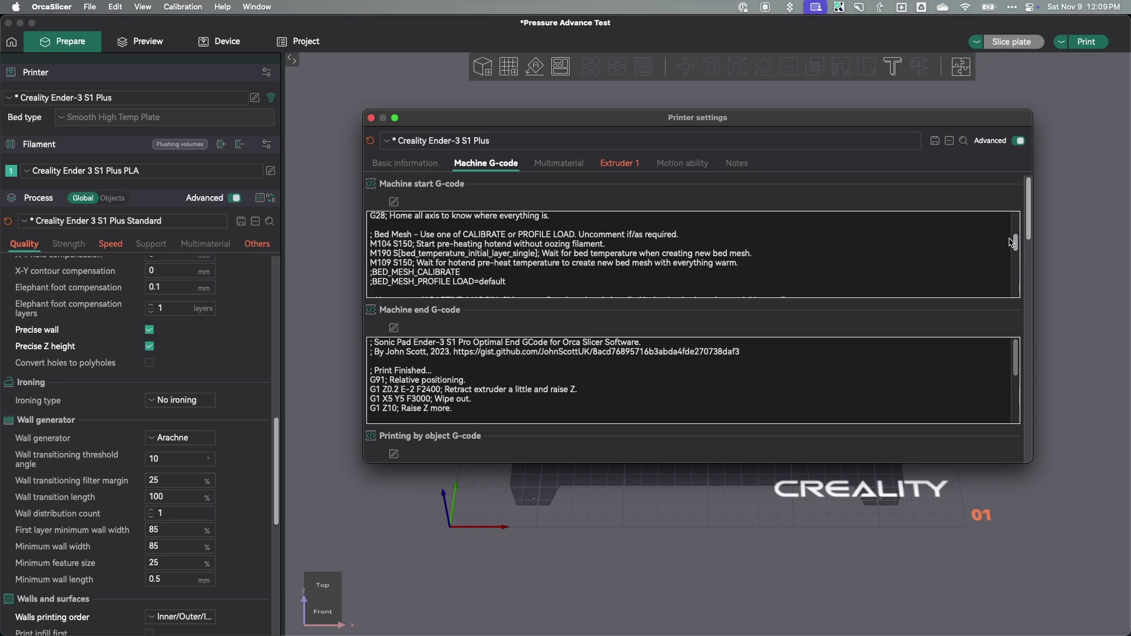
Uncomment the plain BED_MESH_CALIBRATE line and prefix the adaptive mesh line with ';'.
click(372, 273)
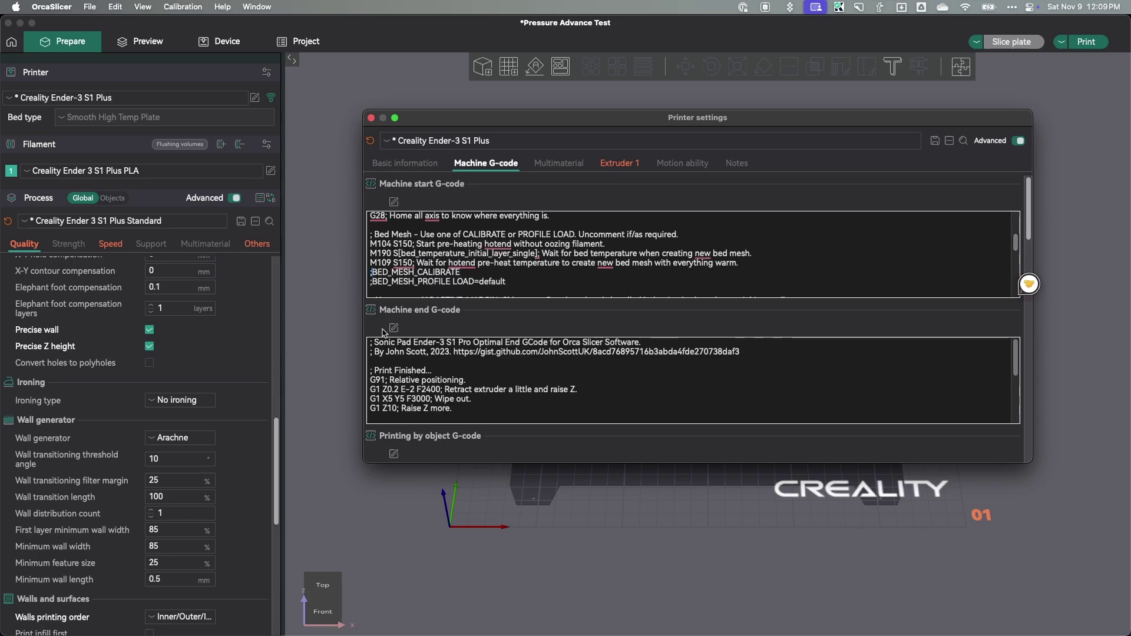
key(Delete)
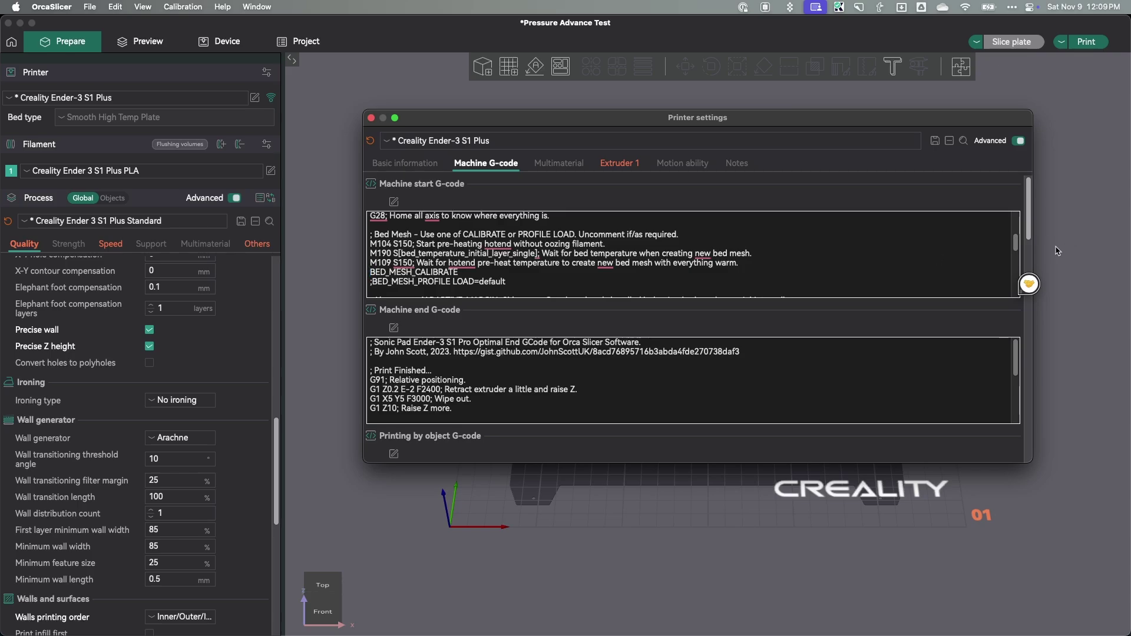
drag(1015, 245, 1013, 259)
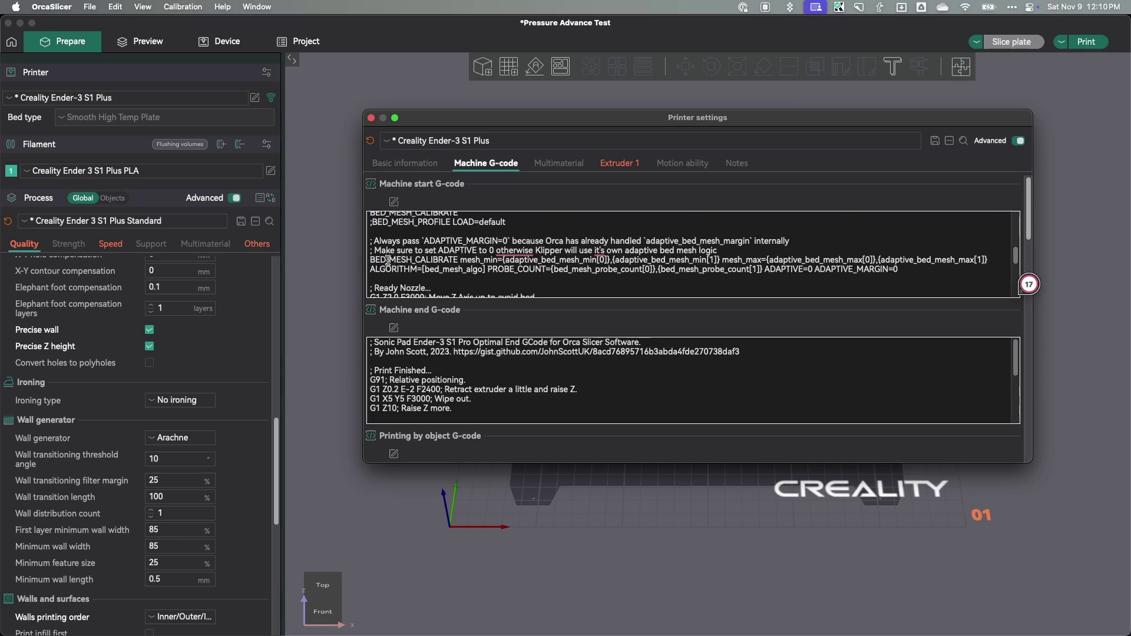
text(;)
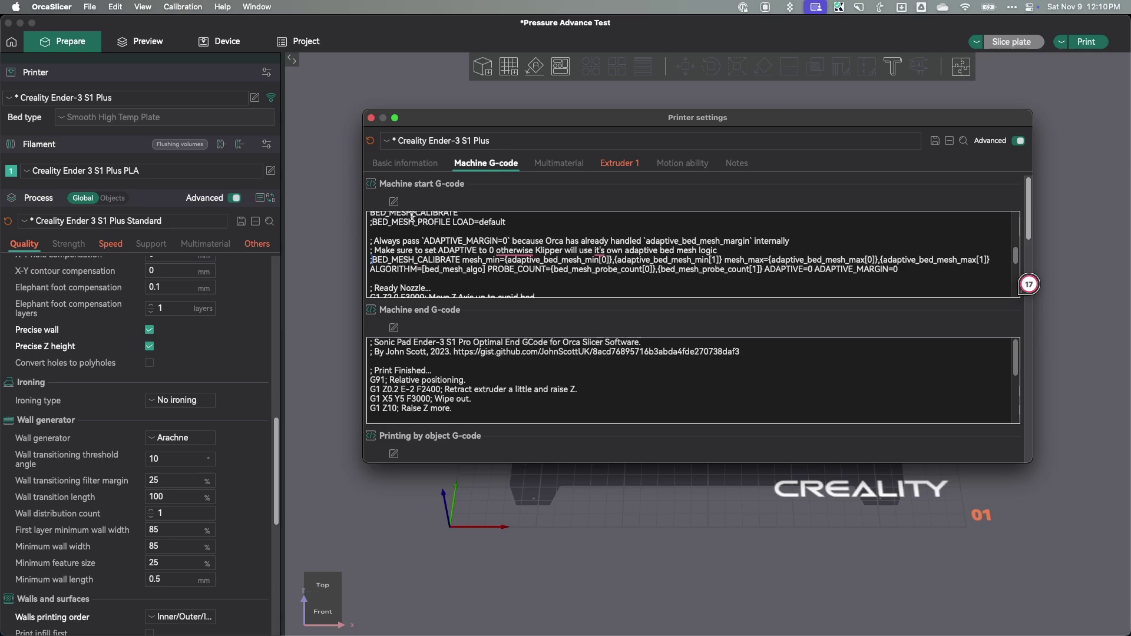
Re-slice the plate and send Cube_PLA_7m27s.gcode to the printer host with Upload and Print.
click(371, 119)
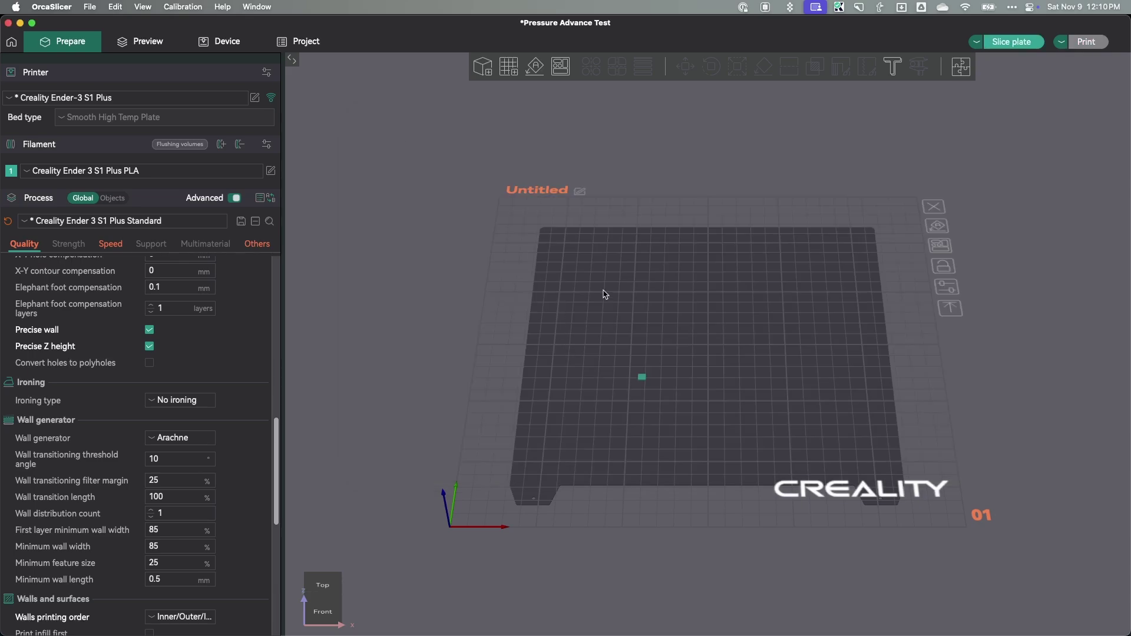
click(1010, 41)
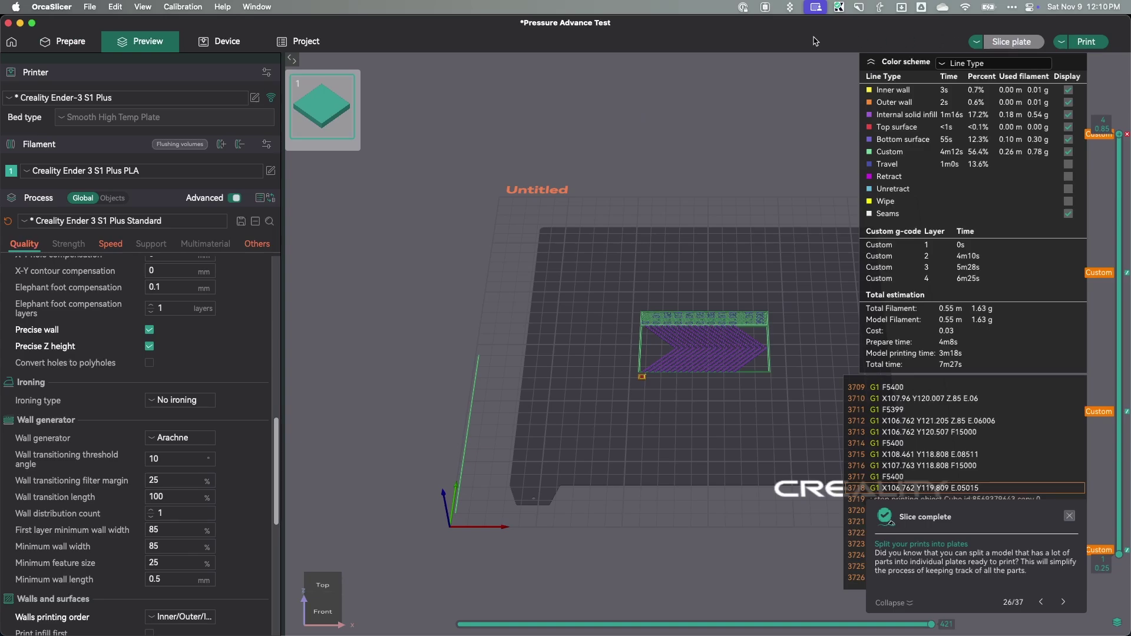
click(1086, 42)
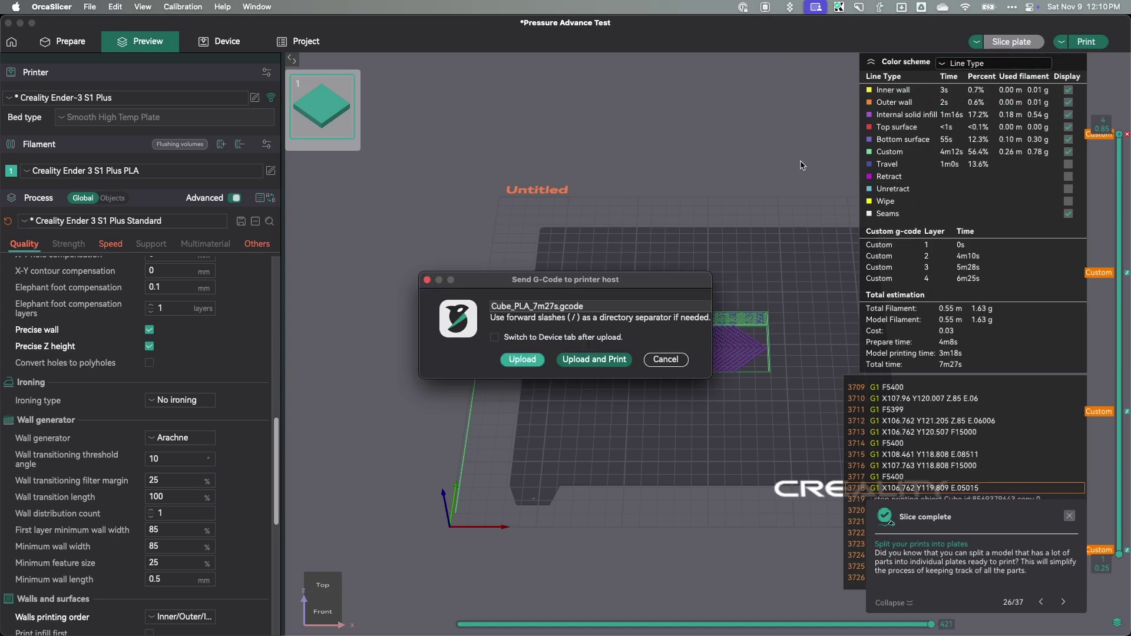
click(588, 361)
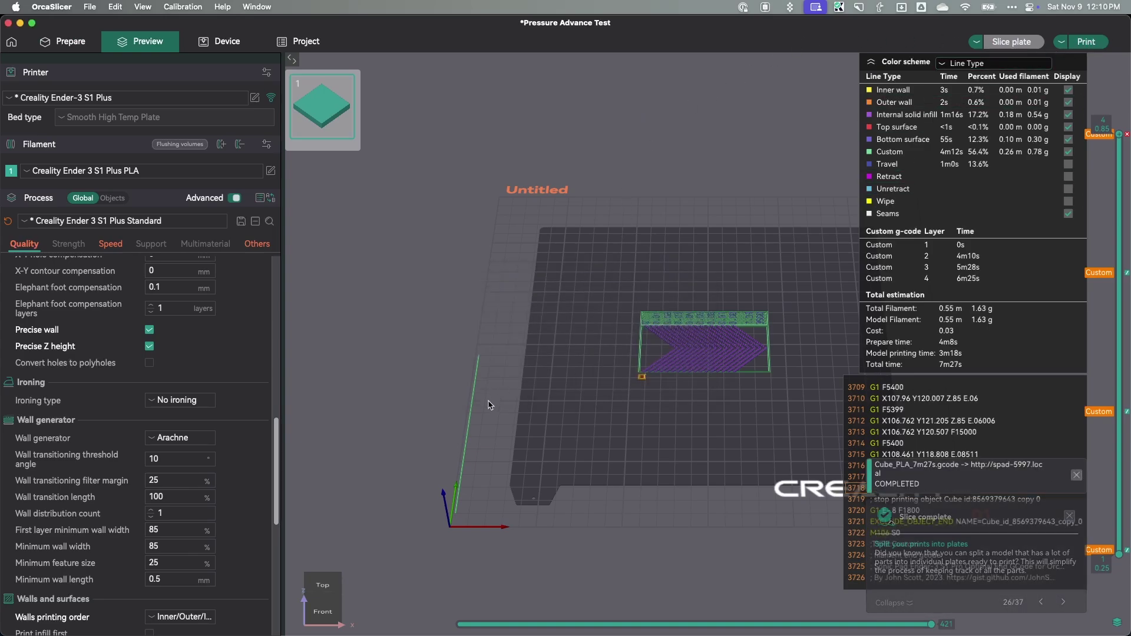